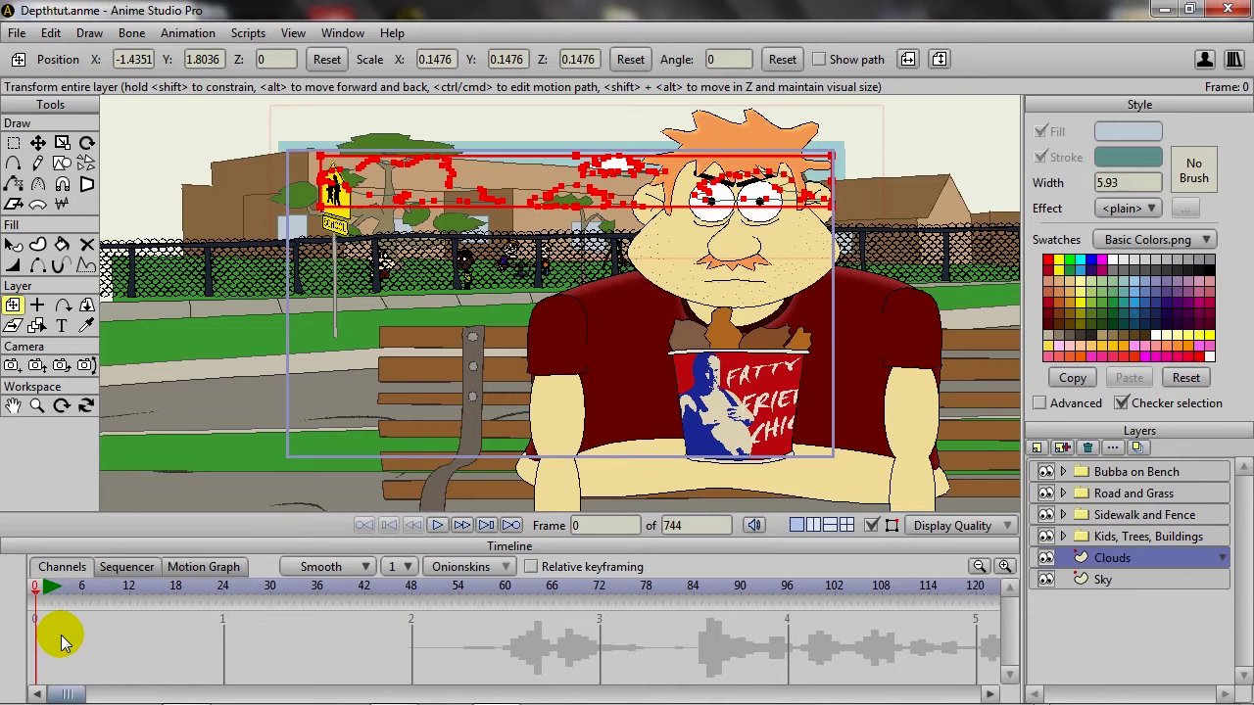
Step: Select the Bubba on Bench layer for transforming, its depth reading Z 0
{"action": "left_click", "coordinate": [1152, 471]}
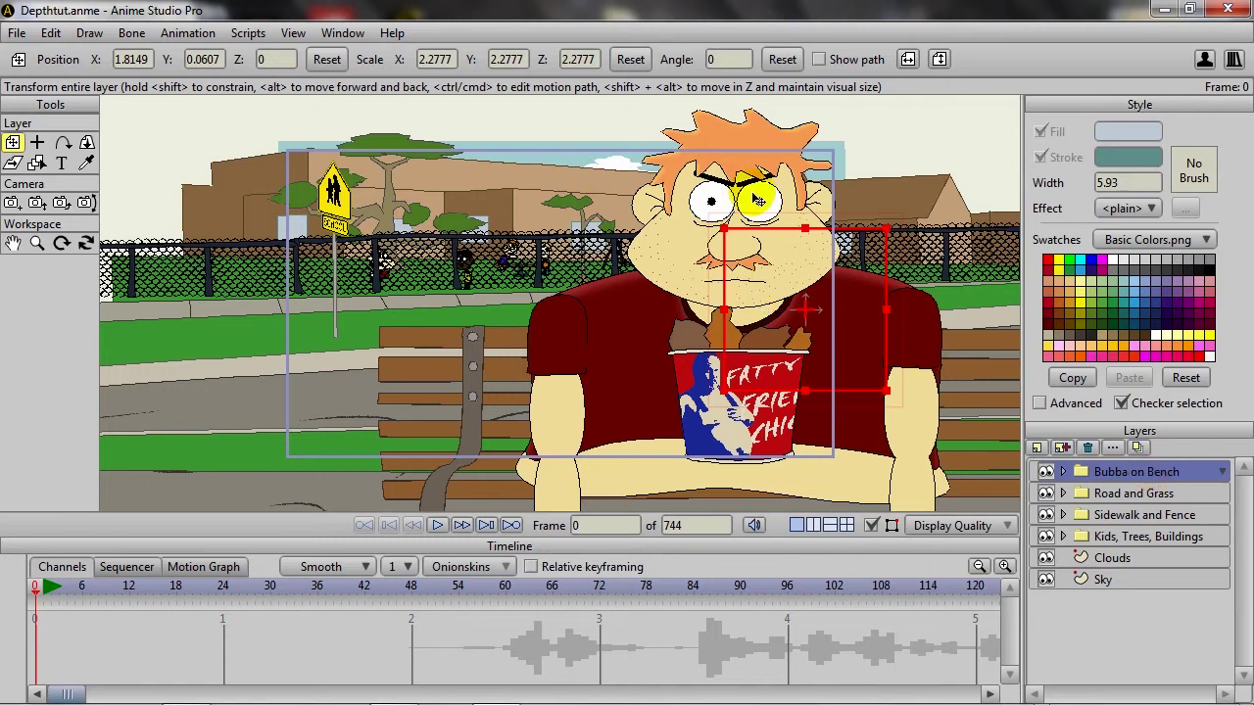
{"action": "left_click", "coordinate": [271, 58]}
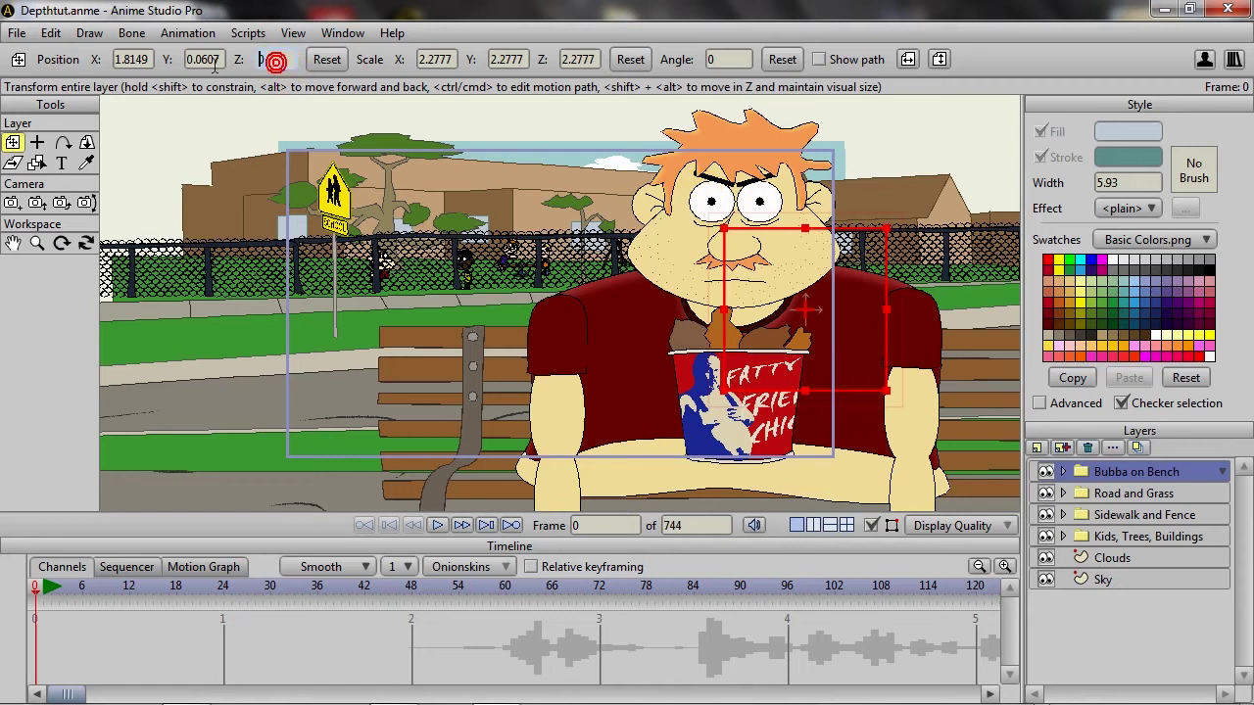
{"action": "type", "text": "1"}
{"action": "key", "text": "Return"}
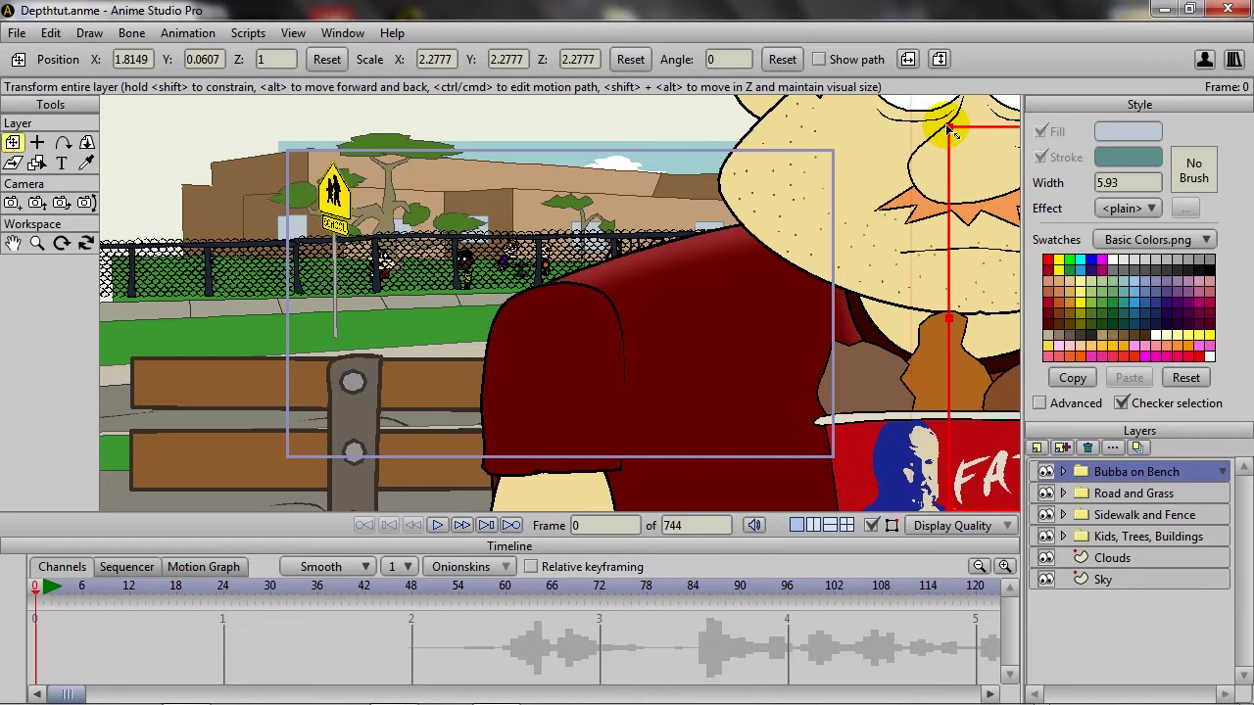
{"action": "left_click_drag", "start_coordinate": [948, 128], "coordinate": [795, 237]}
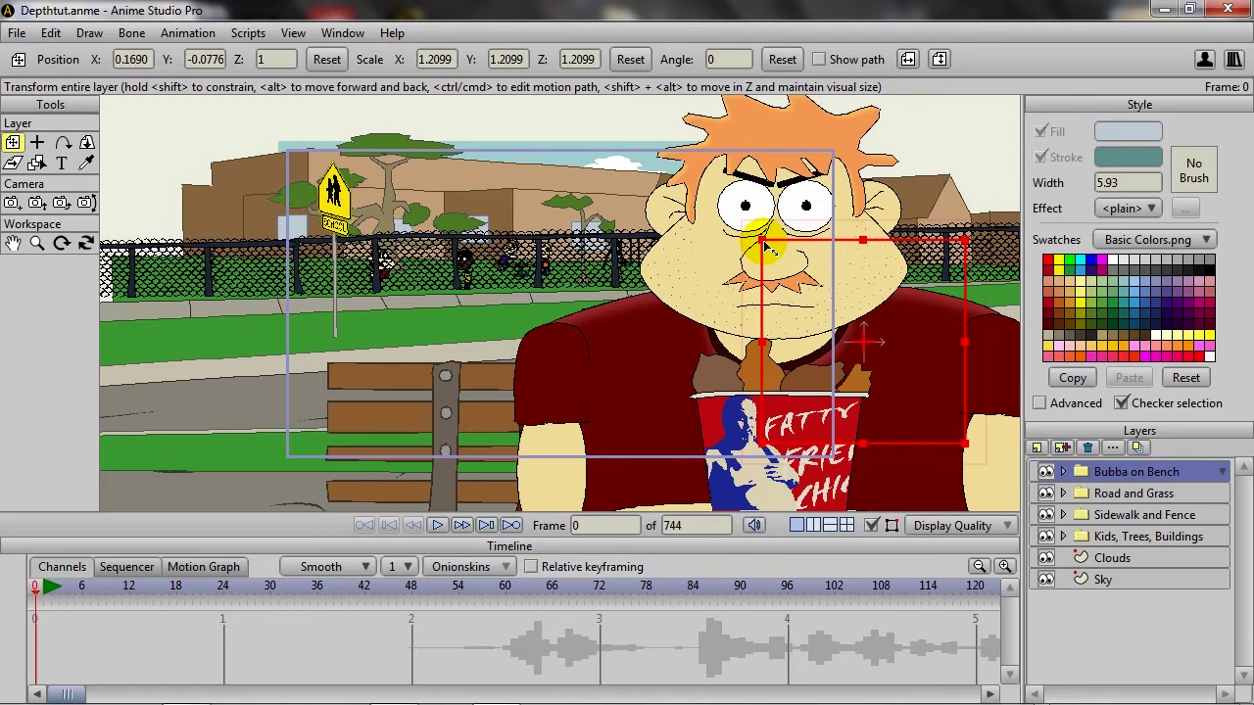
{"action": "key", "text": "ctrl+z"}
{"action": "key", "text": "ctrl+z"}
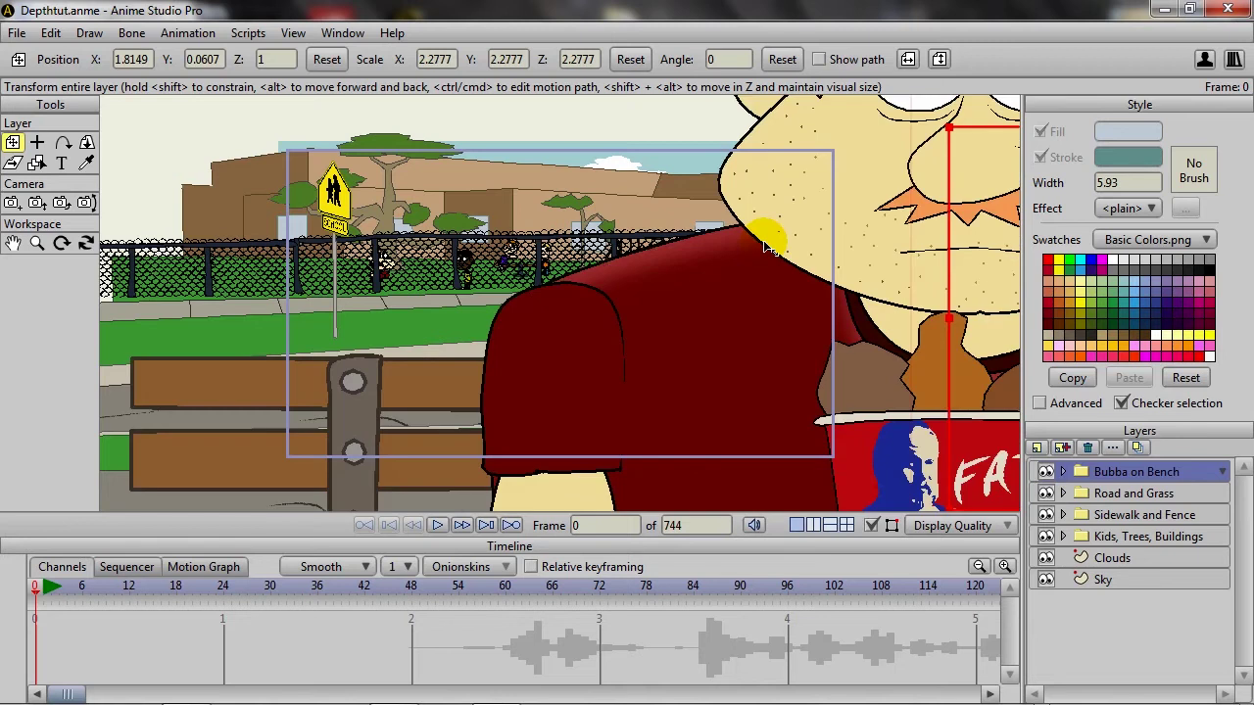
{"action": "key", "text": "ctrl+z"}
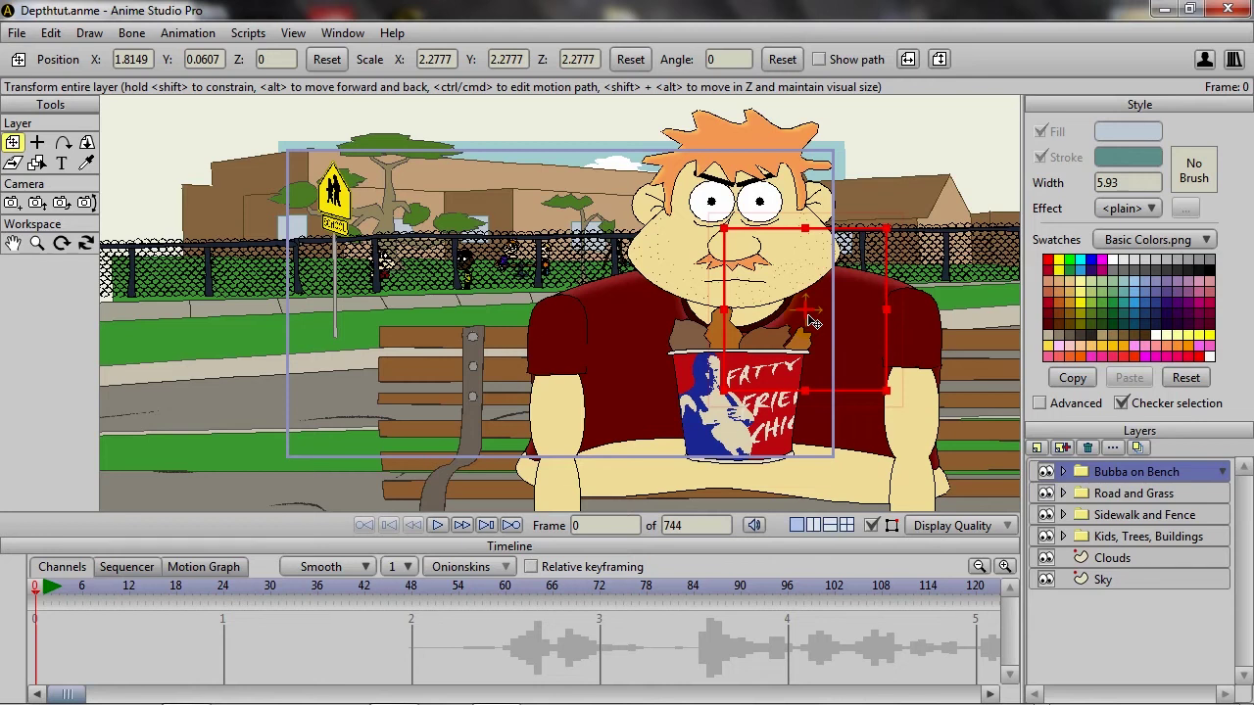
Step: Undo a trial push of Bubba backward and reset its depth to Z 0
{"action": "left_click_drag", "start_coordinate": [813, 321], "coordinate": [784, 315]}
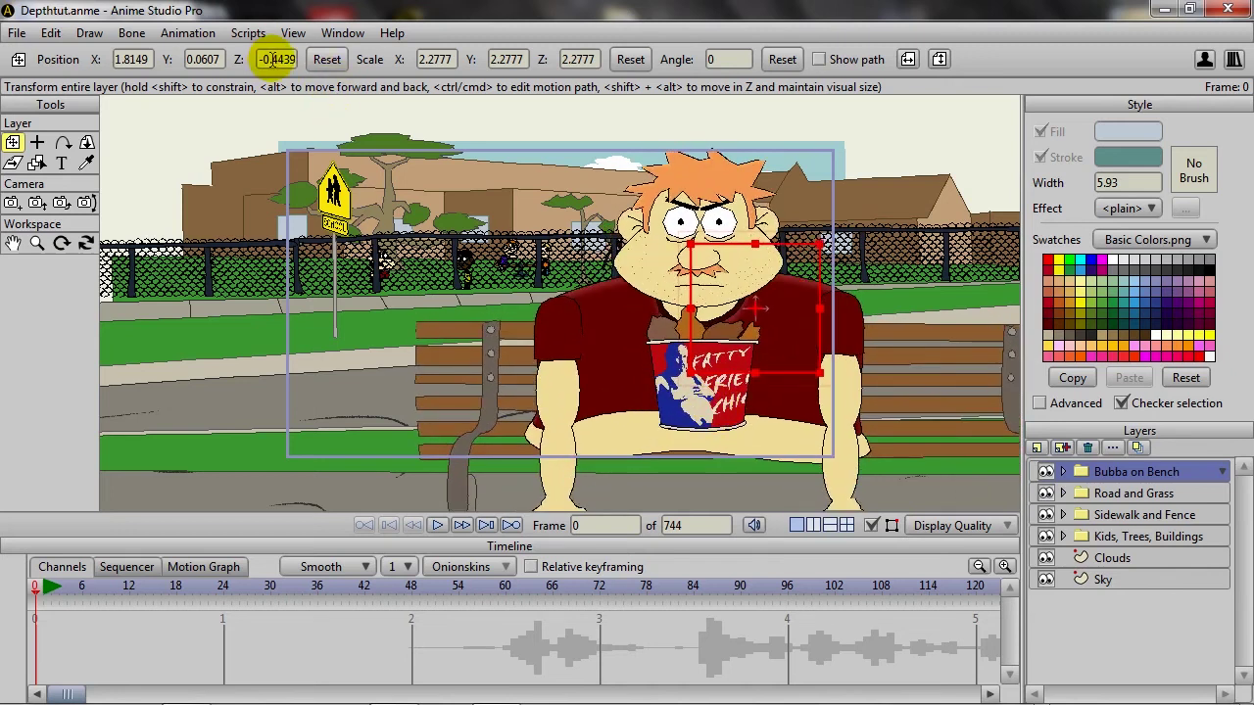
{"action": "key", "text": "ctrl+z"}
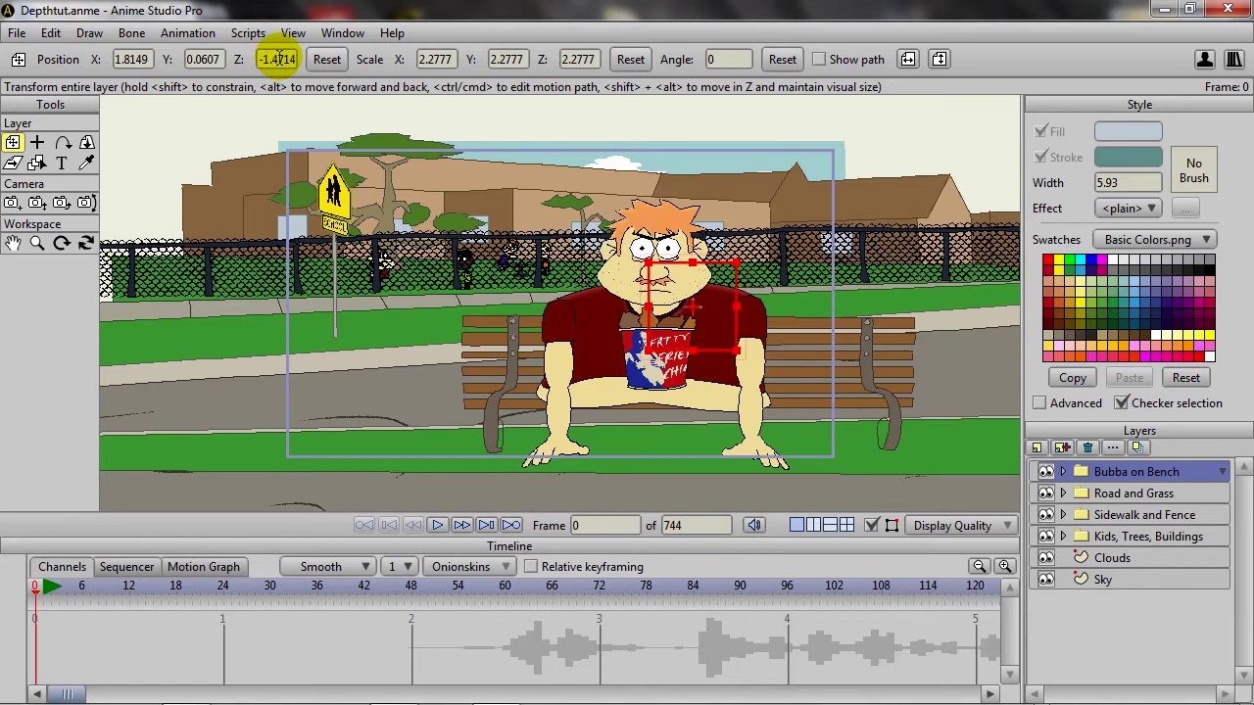
{"action": "type", "text": "0"}
{"action": "key", "text": "Return"}
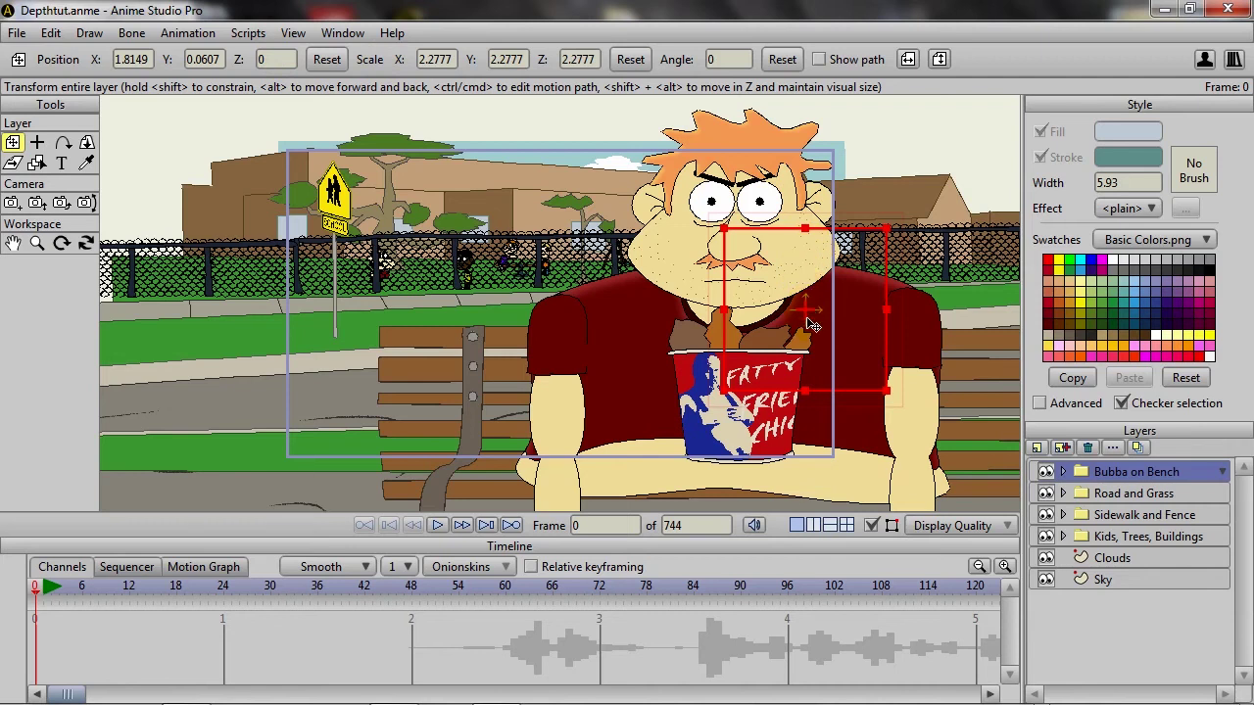
Step: Move Bubba forward to Z 1.0611 at scale 0.8823, keeping its apparent size
{"action": "left_click_drag", "start_coordinate": [811, 313], "coordinate": [801, 465]}
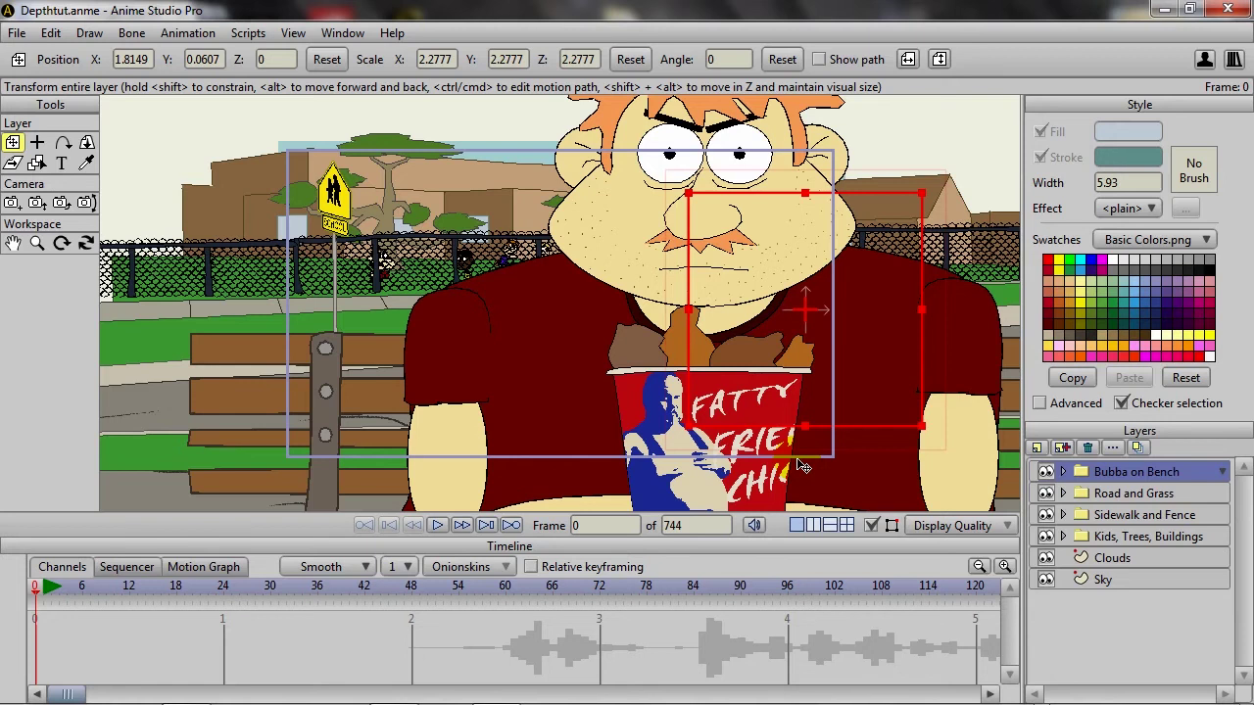
{"action": "left_click", "coordinate": [801, 465]}
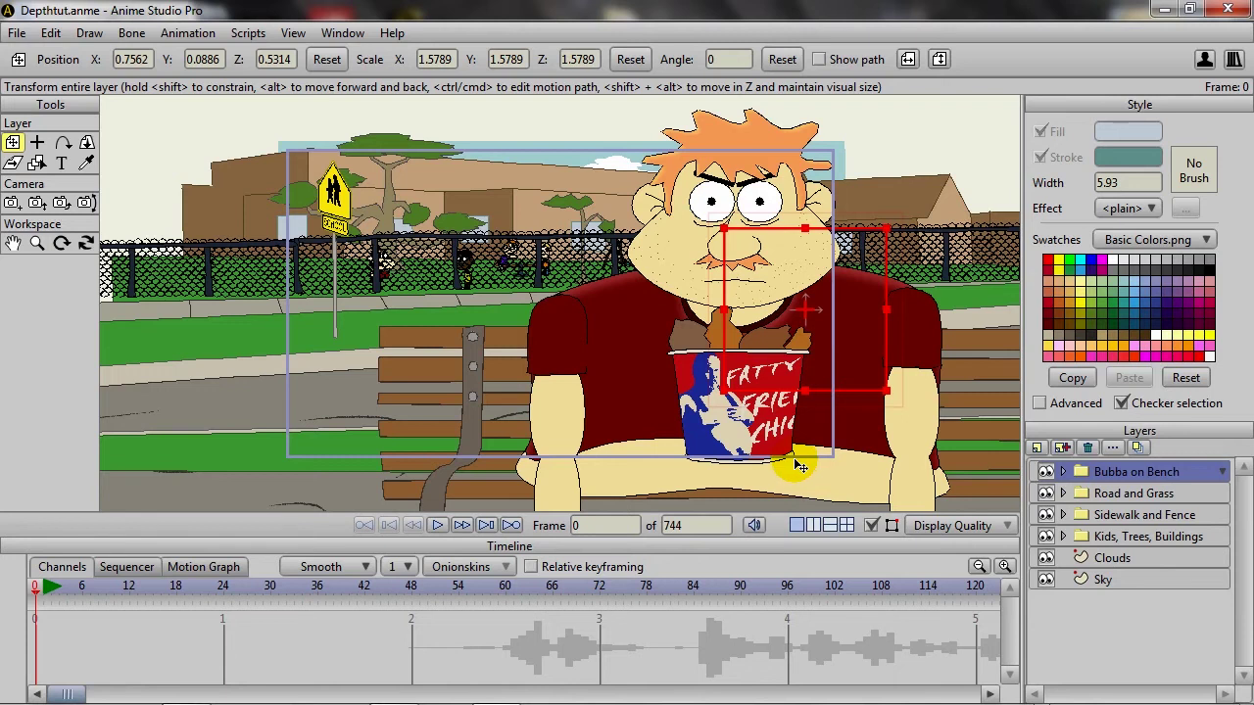
{"action": "left_click", "coordinate": [284, 61]}
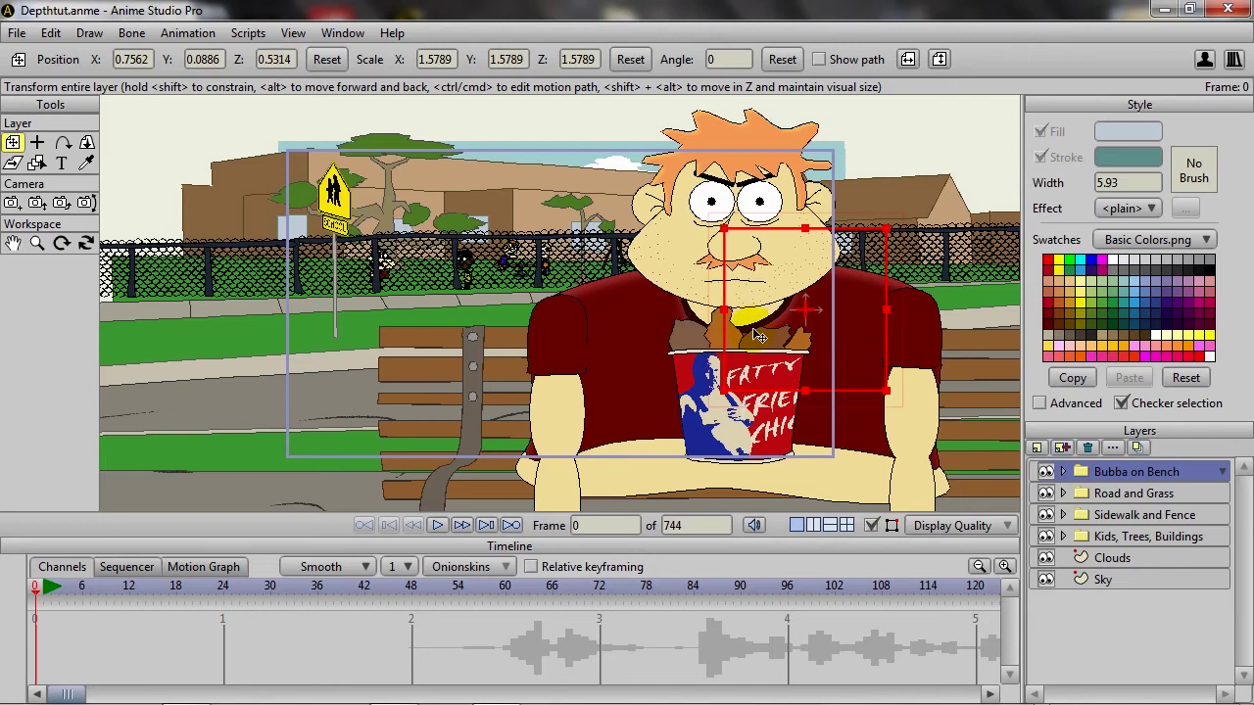
{"action": "mouse_move", "coordinate": [811, 313]}
{"action": "left_mouse_down"}
{"action": "mouse_move", "coordinate": [817, 352]}
{"action": "mouse_move", "coordinate": [791, 348]}
{"action": "mouse_move", "coordinate": [809, 315]}
{"action": "mouse_move", "coordinate": [814, 326]}
{"action": "left_mouse_up"}
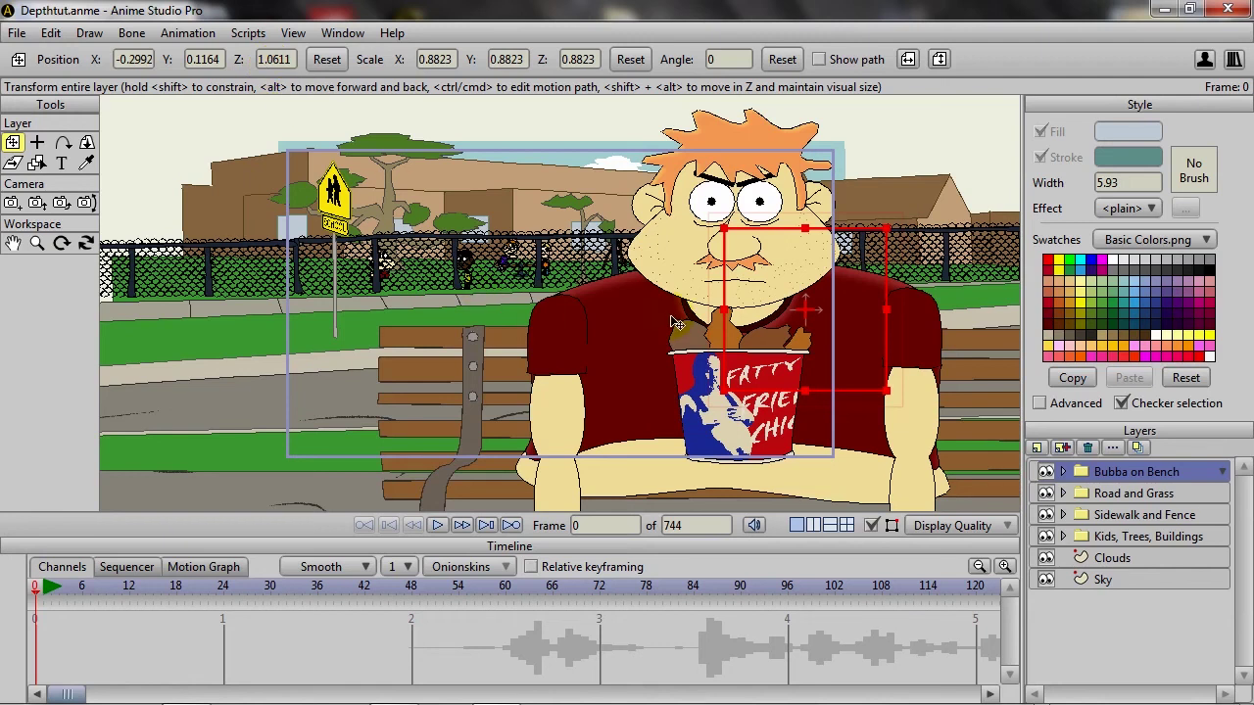
{"action": "left_click", "coordinate": [85, 243]}
{"action": "left_click_drag", "start_coordinate": [509, 321], "coordinate": [523, 391]}
{"action": "left_click", "coordinate": [82, 65]}
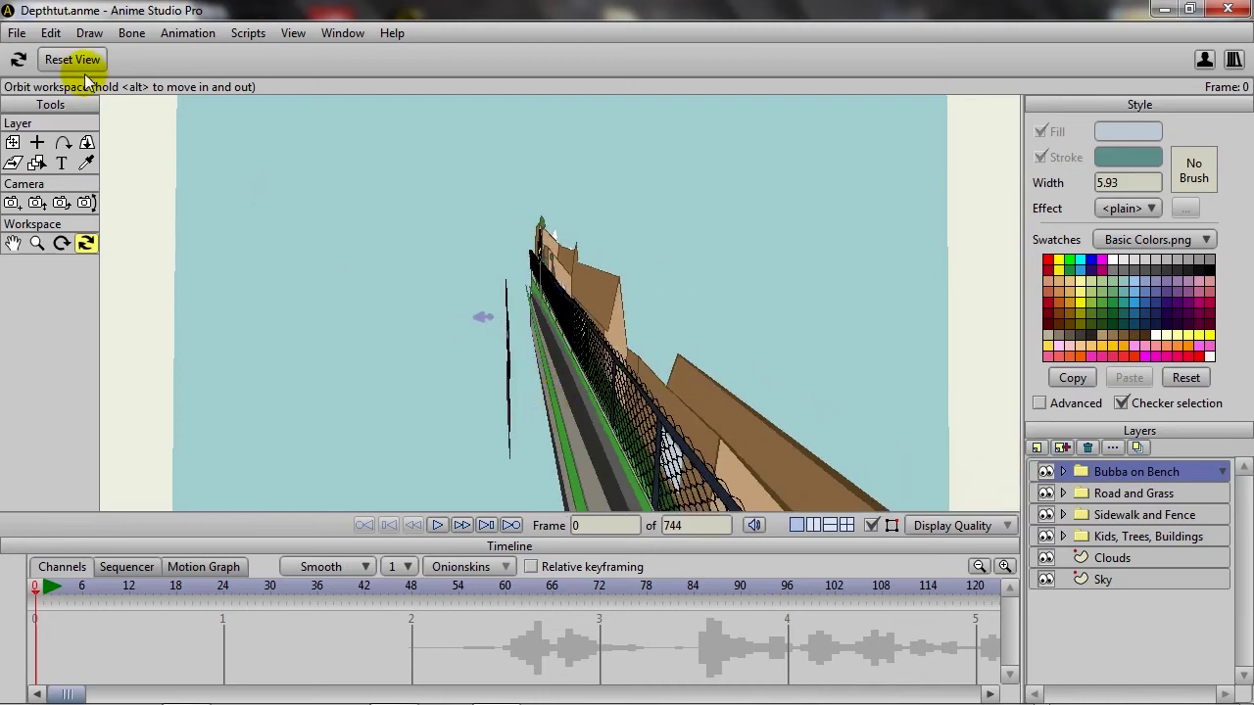
{"action": "left_click", "coordinate": [83, 66]}
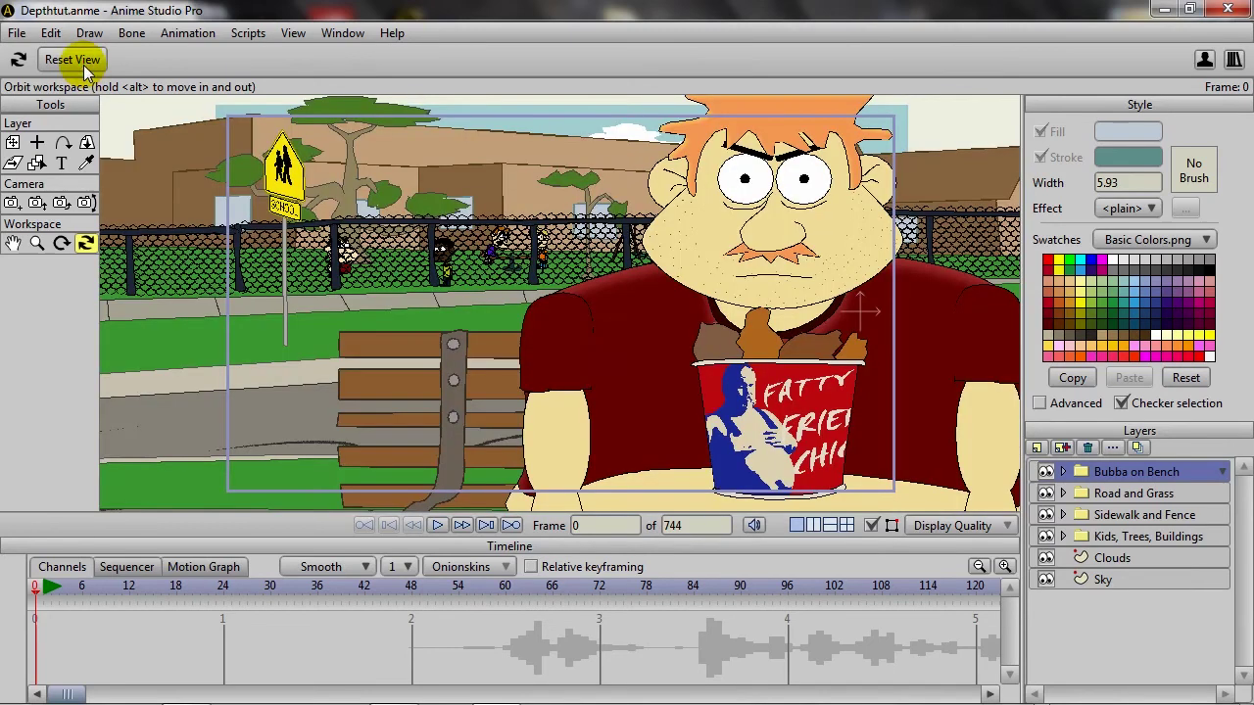
Step: Push the Sidewalk and Fence layer back to Z -0.6522, keeping its visual size
{"action": "left_click", "coordinate": [1148, 516]}
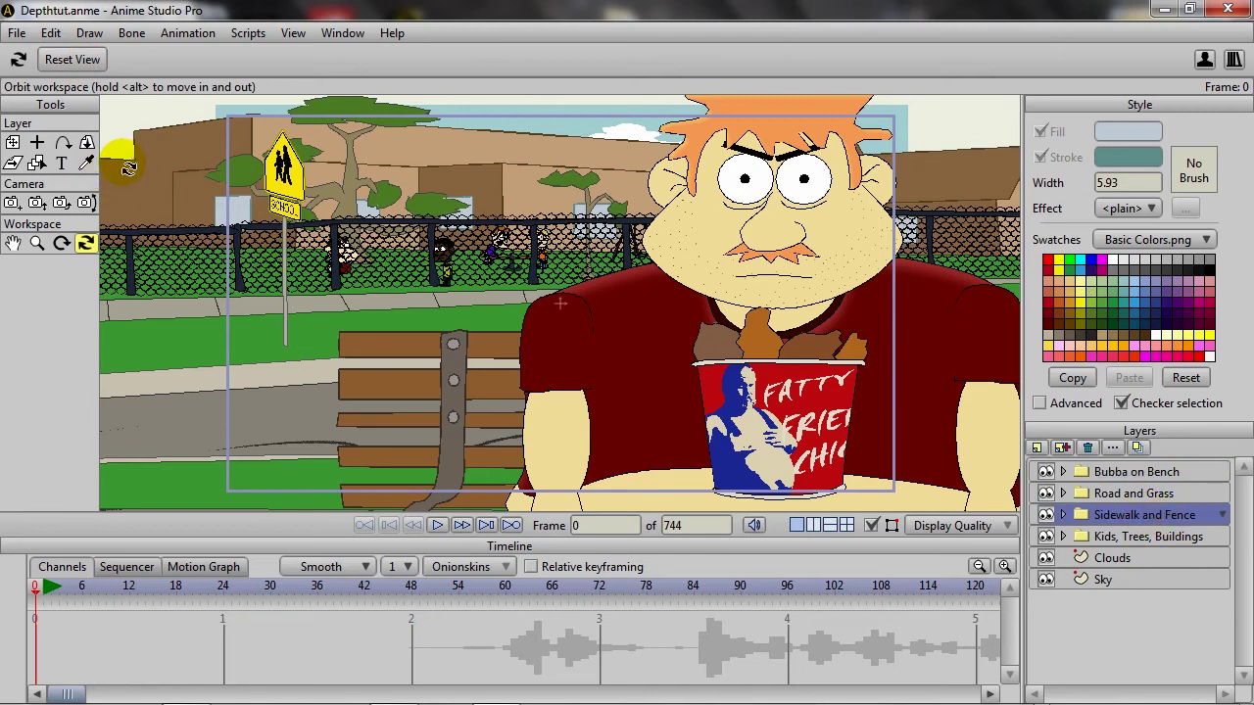
{"action": "left_click", "coordinate": [13, 145]}
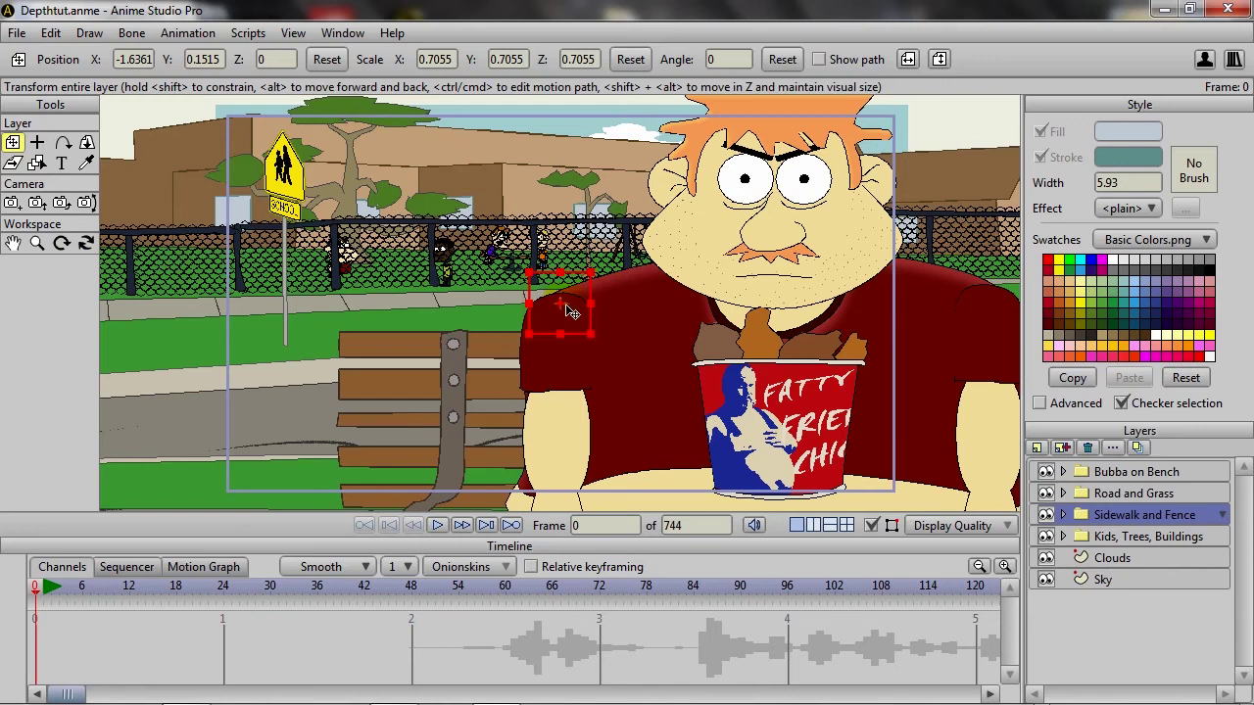
{"action": "mouse_move", "coordinate": [571, 315]}
{"action": "left_mouse_down"}
{"action": "mouse_move", "coordinate": [572, 277]}
{"action": "mouse_move", "coordinate": [576, 292]}
{"action": "left_mouse_up"}
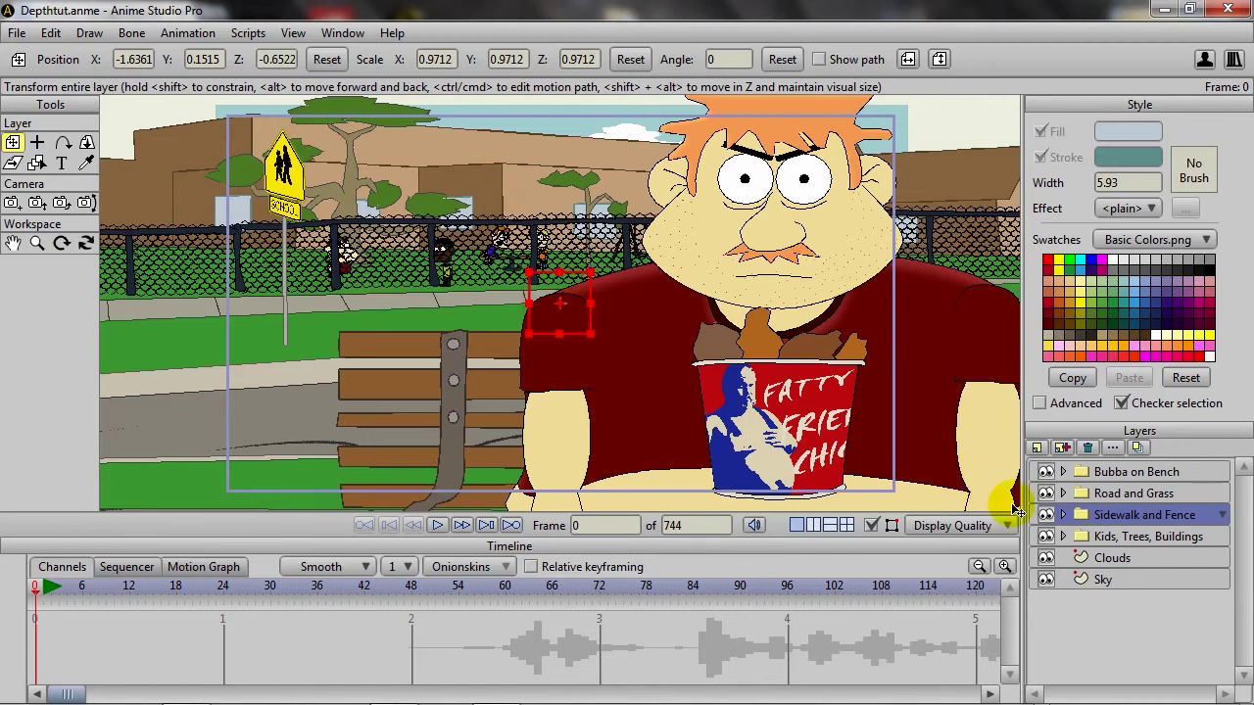
Step: Push the Kids, Trees, Buildings layer further back to Z -2.4413
{"action": "left_click", "coordinate": [1108, 534]}
{"action": "left_click_drag", "start_coordinate": [766, 294], "coordinate": [758, 320]}
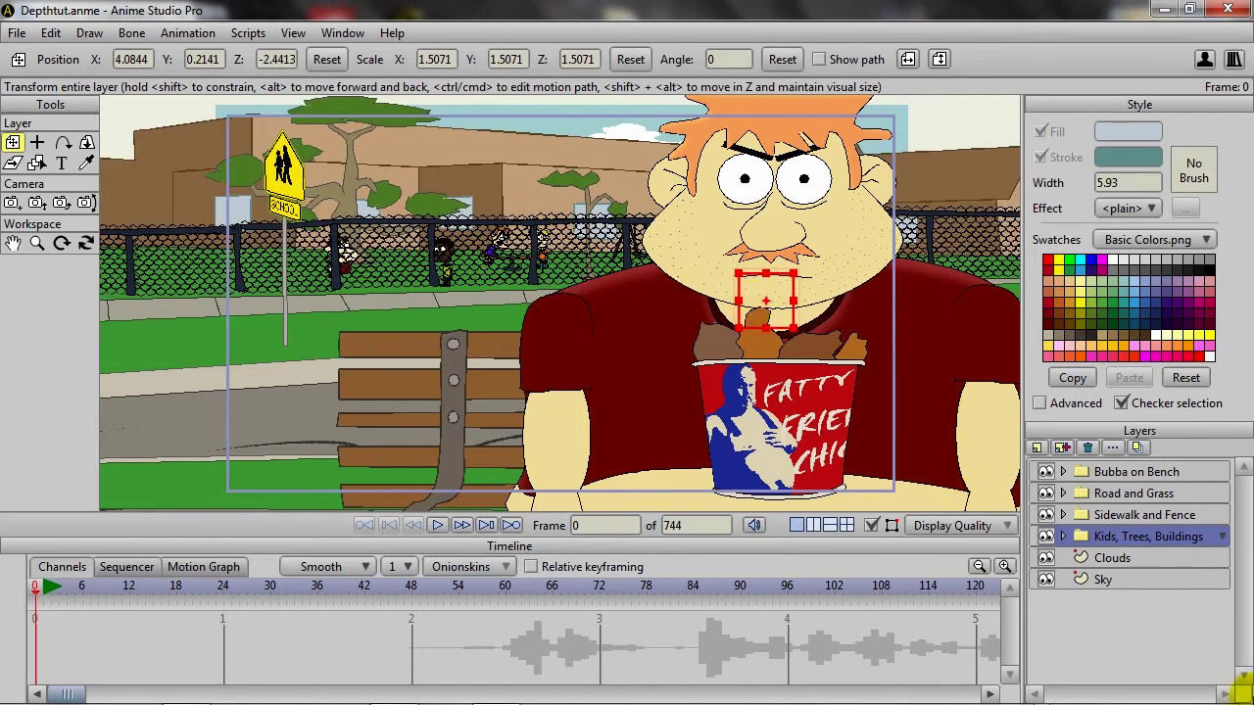
{"action": "left_click", "coordinate": [1107, 556]}
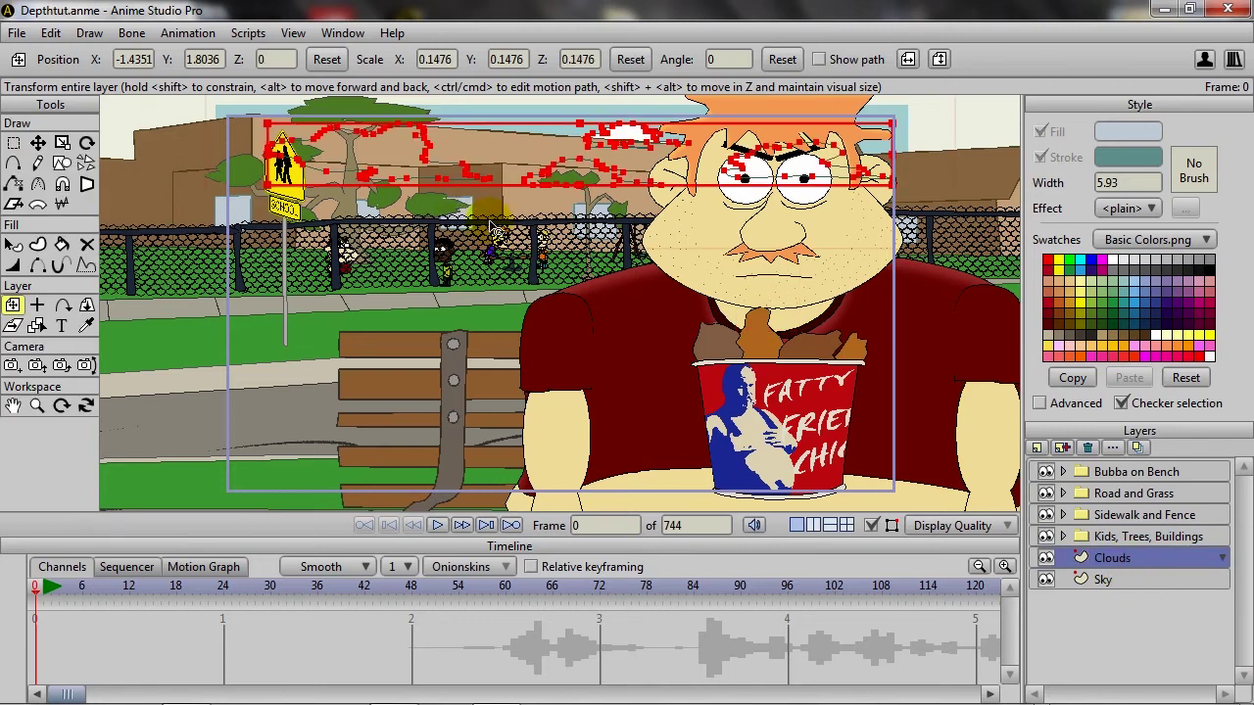
Step: Push the Clouds layer far back to Z -17.668, scaled up to 1.6529
{"action": "left_click_drag", "start_coordinate": [607, 154], "coordinate": [602, 155]}
{"action": "left_click_drag", "start_coordinate": [579, 98], "coordinate": [456, 98]}
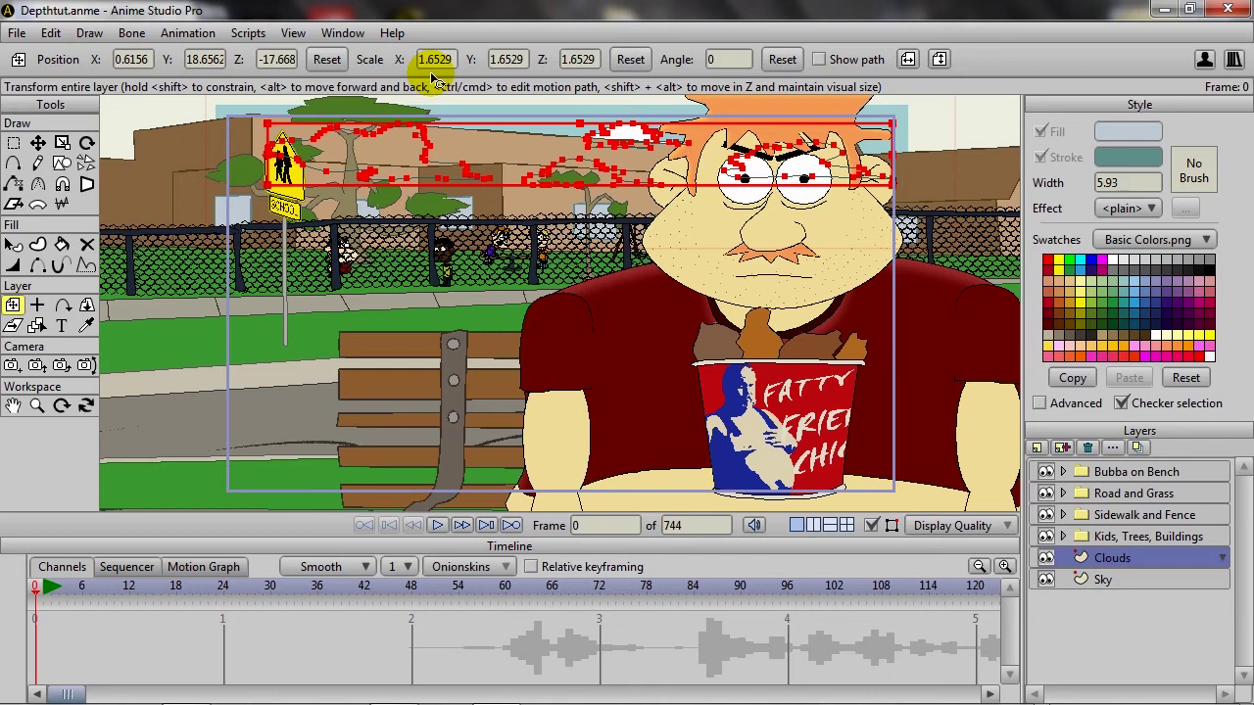
Step: Orbit the workspace to view the layers edge-on and inspect their depths
{"action": "left_click", "coordinate": [85, 404]}
{"action": "left_click_drag", "start_coordinate": [176, 391], "coordinate": [488, 423]}
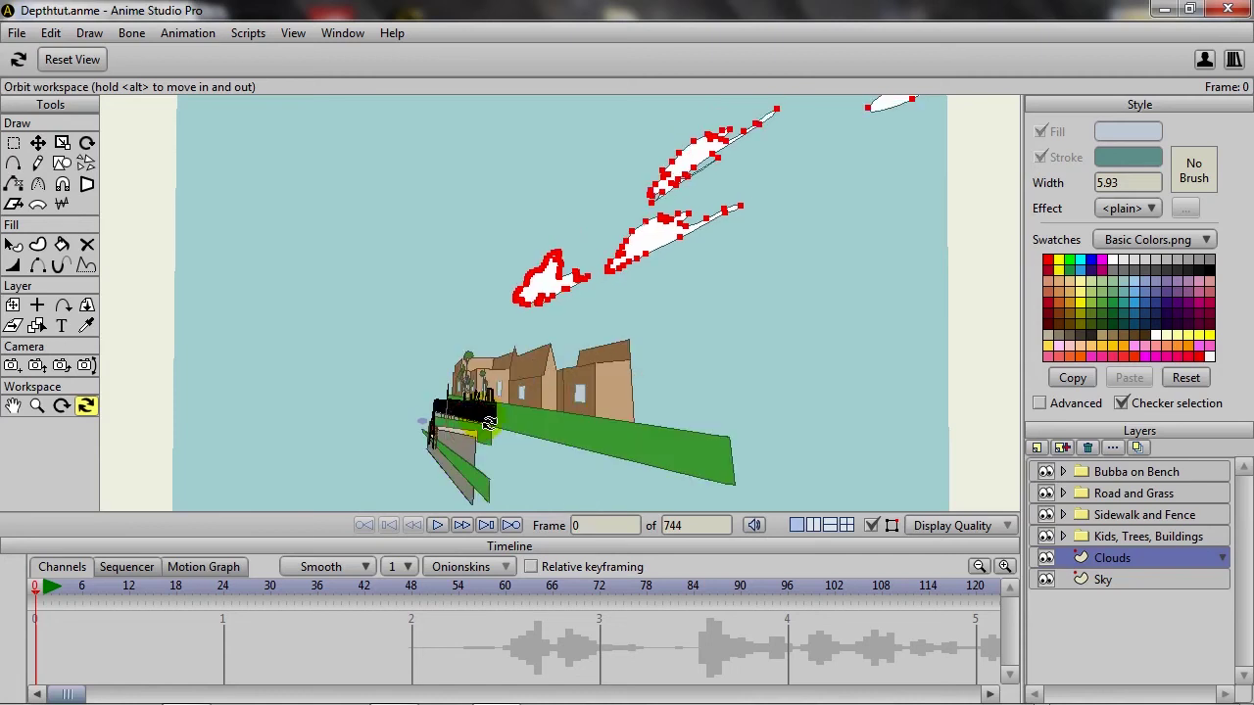
{"action": "left_click_drag", "start_coordinate": [462, 468], "coordinate": [452, 501]}
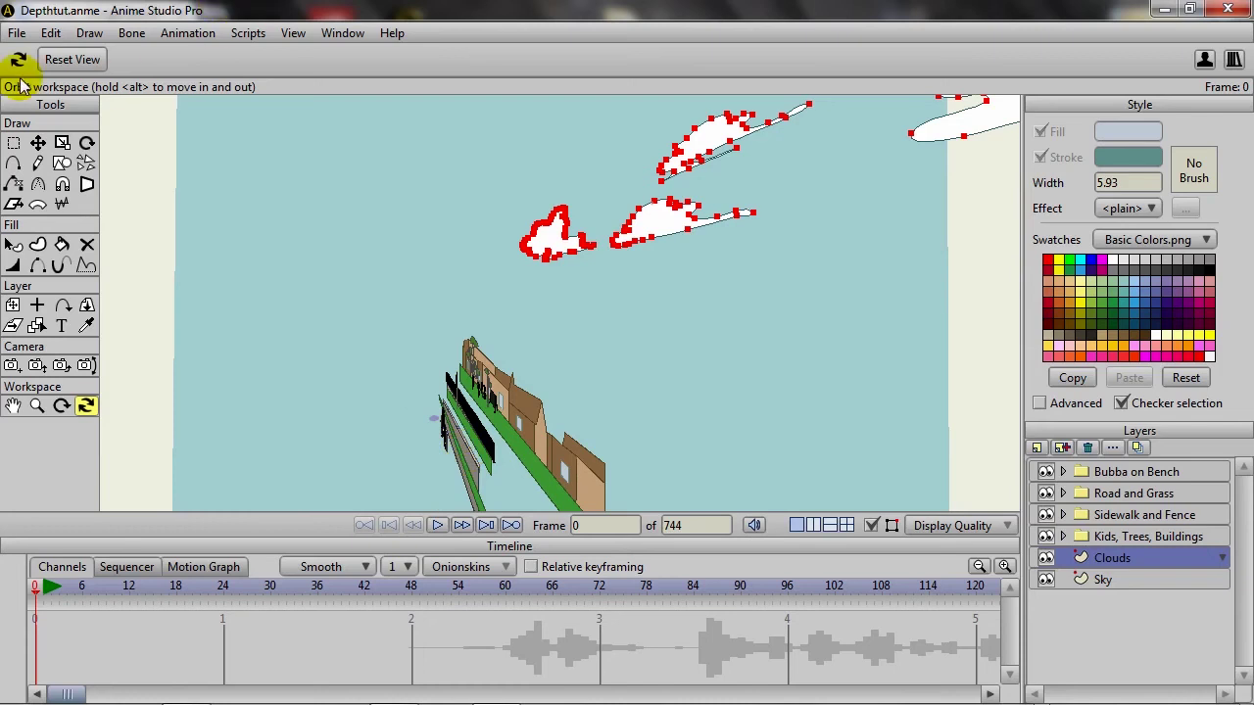
Step: Reset the view and track the camera sideways to X -1.6570, Y 0.1045
{"action": "left_click", "coordinate": [61, 61]}
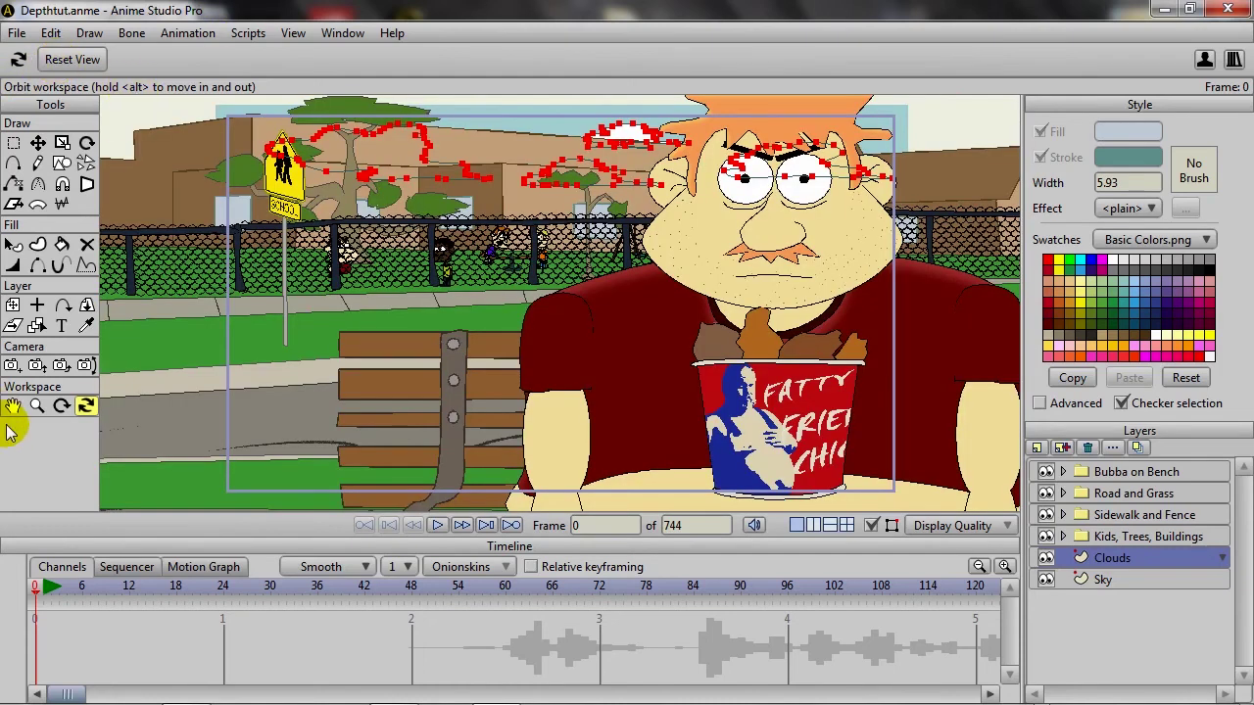
{"action": "left_click", "coordinate": [10, 366]}
{"action": "mouse_move", "coordinate": [377, 258]}
{"action": "left_mouse_down"}
{"action": "mouse_move", "coordinate": [196, 251]}
{"action": "mouse_move", "coordinate": [387, 252]}
{"action": "mouse_move", "coordinate": [314, 254]}
{"action": "mouse_move", "coordinate": [367, 249]}
{"action": "left_mouse_up"}
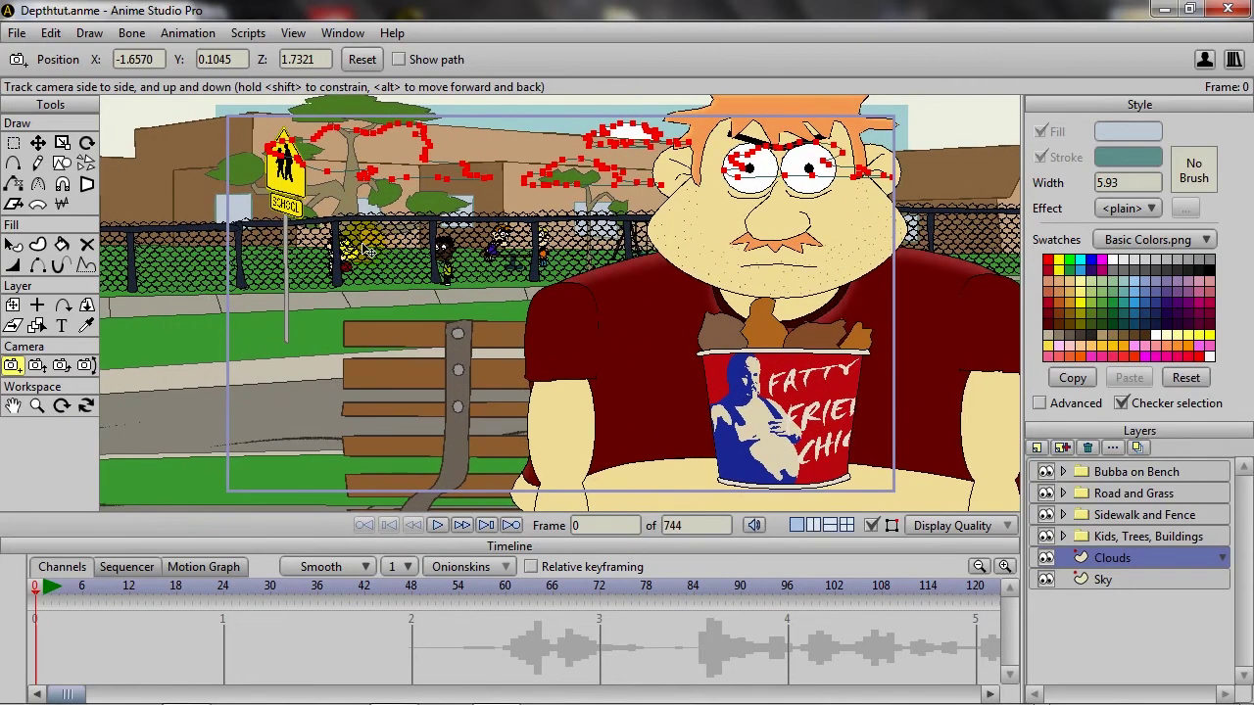